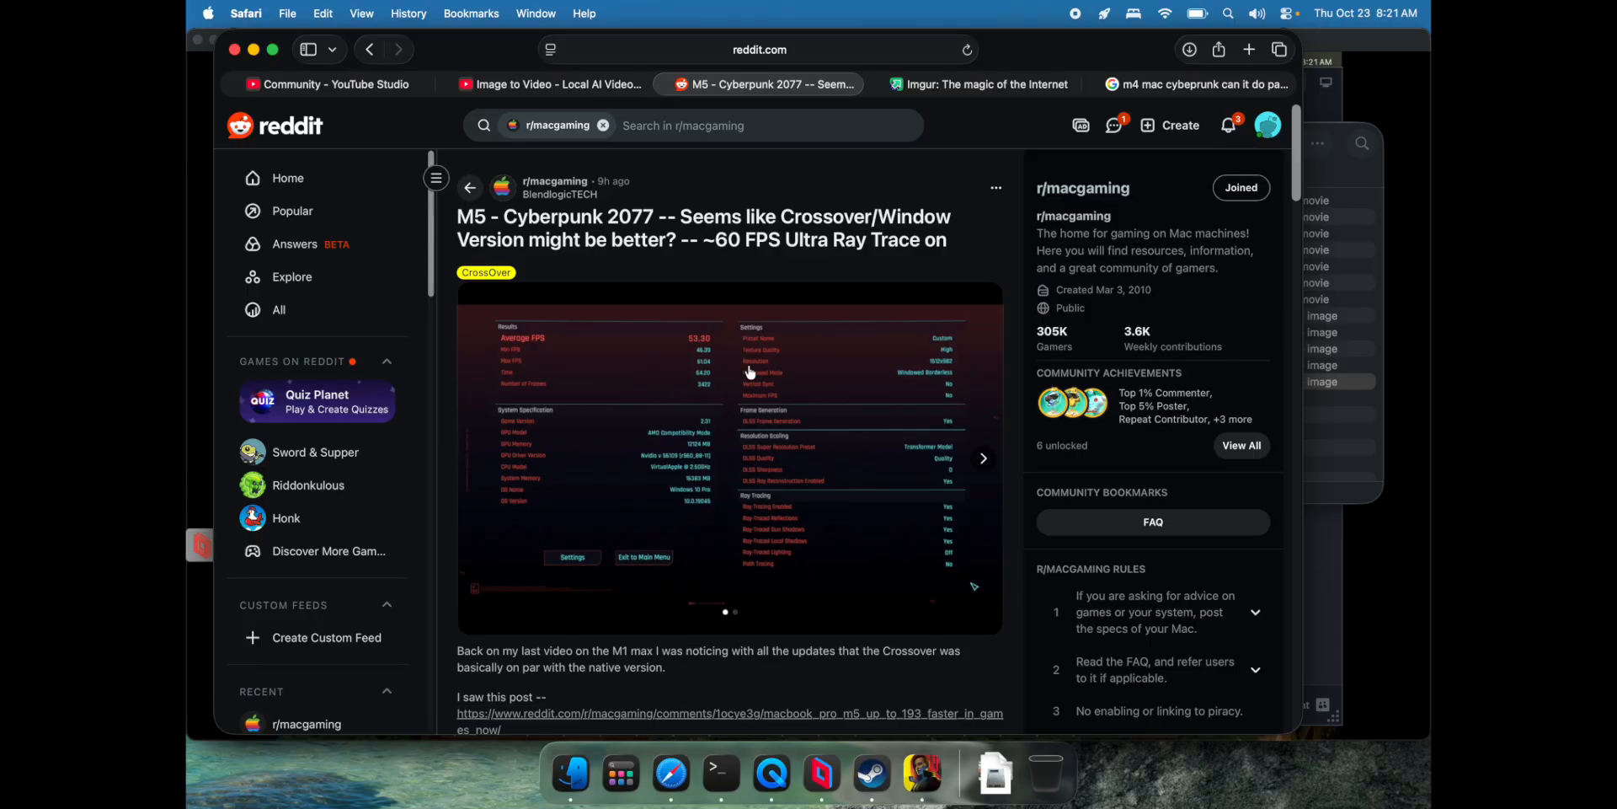
scroll(748, 369, "down", 3)
scroll(748, 369, "down", 3)
scroll(748, 369, "down", 3)
scroll(748, 369, "down", 2)
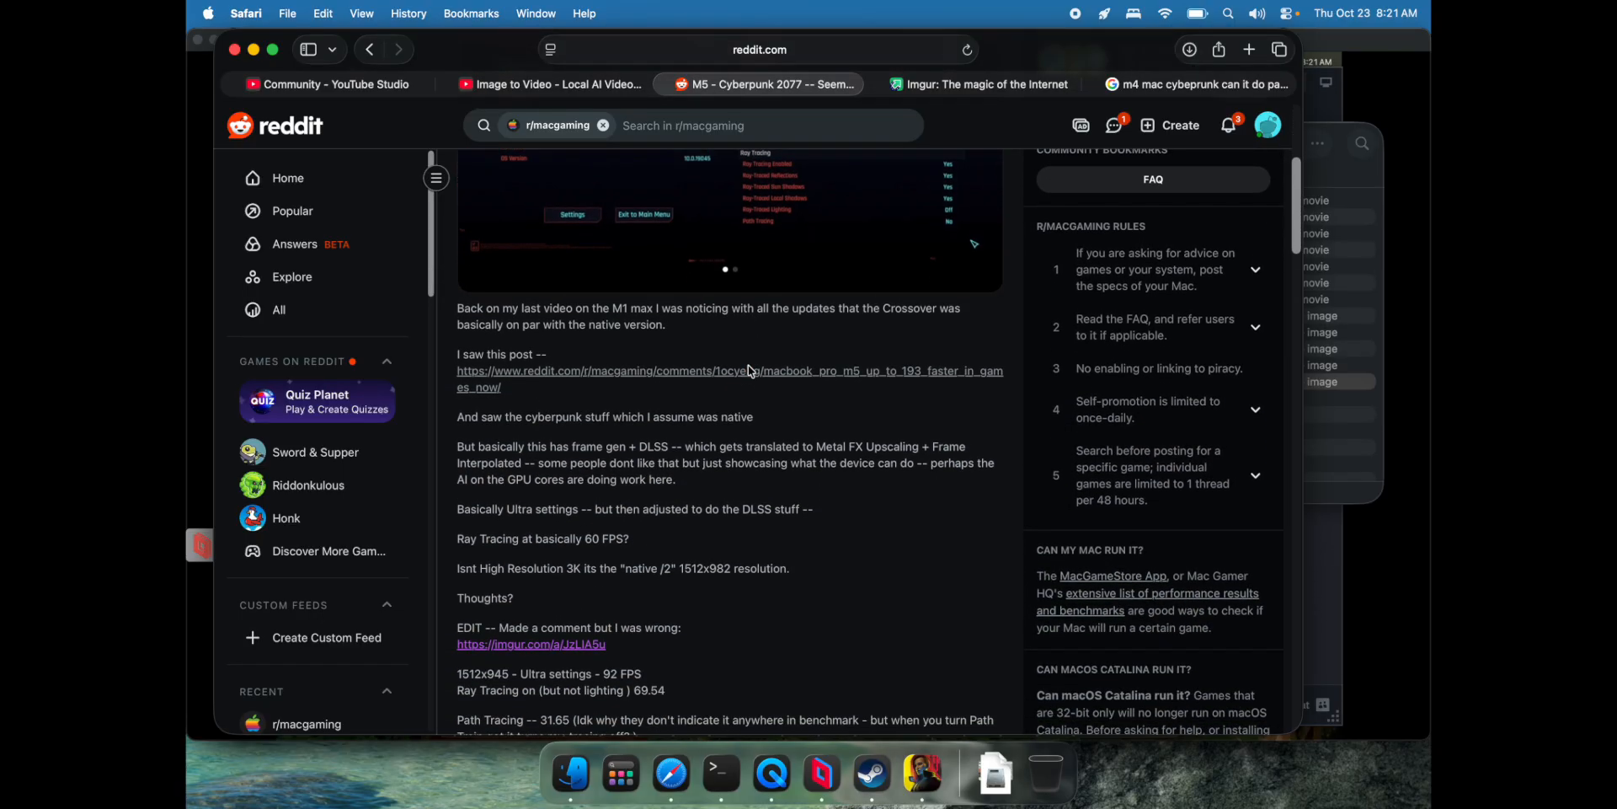
scroll(748, 365, "up", 5)
scroll(748, 366, "up", 3)
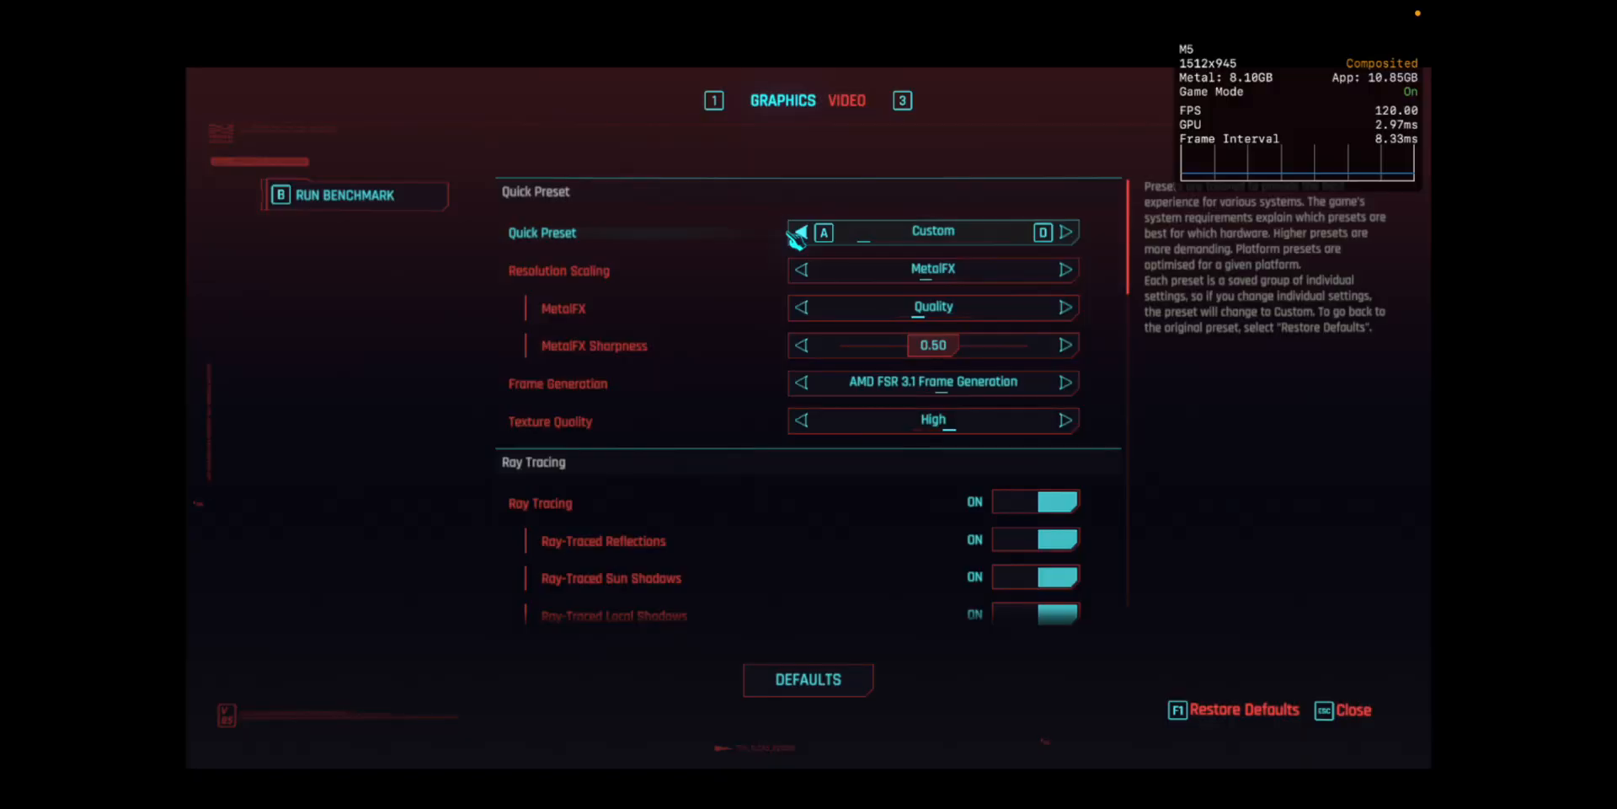
Step: Cycle the quick preset to Ultra and review the Video display settings
left_click(804, 233)
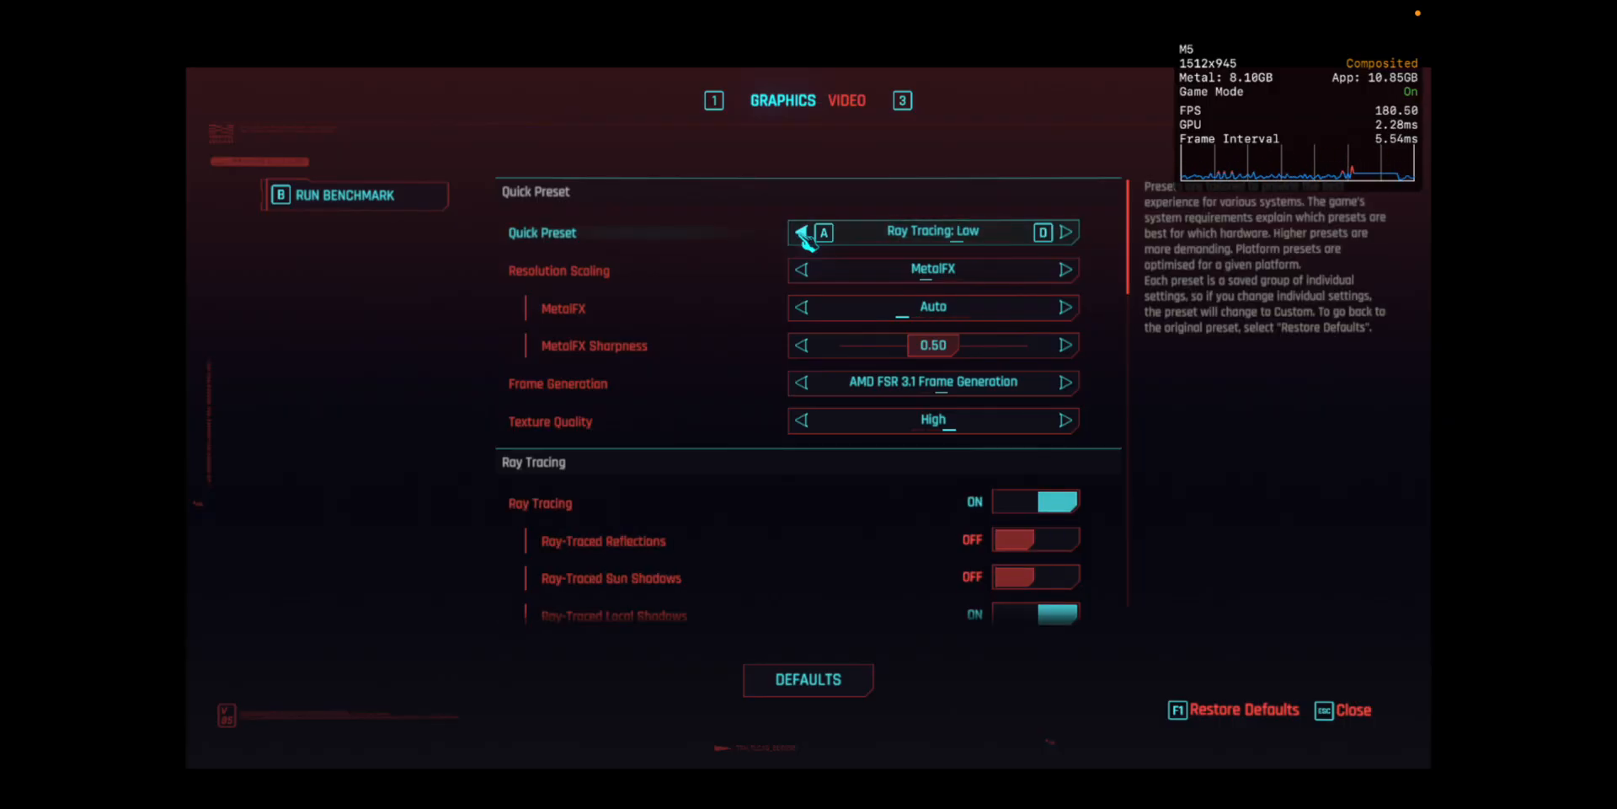
left_click(804, 234)
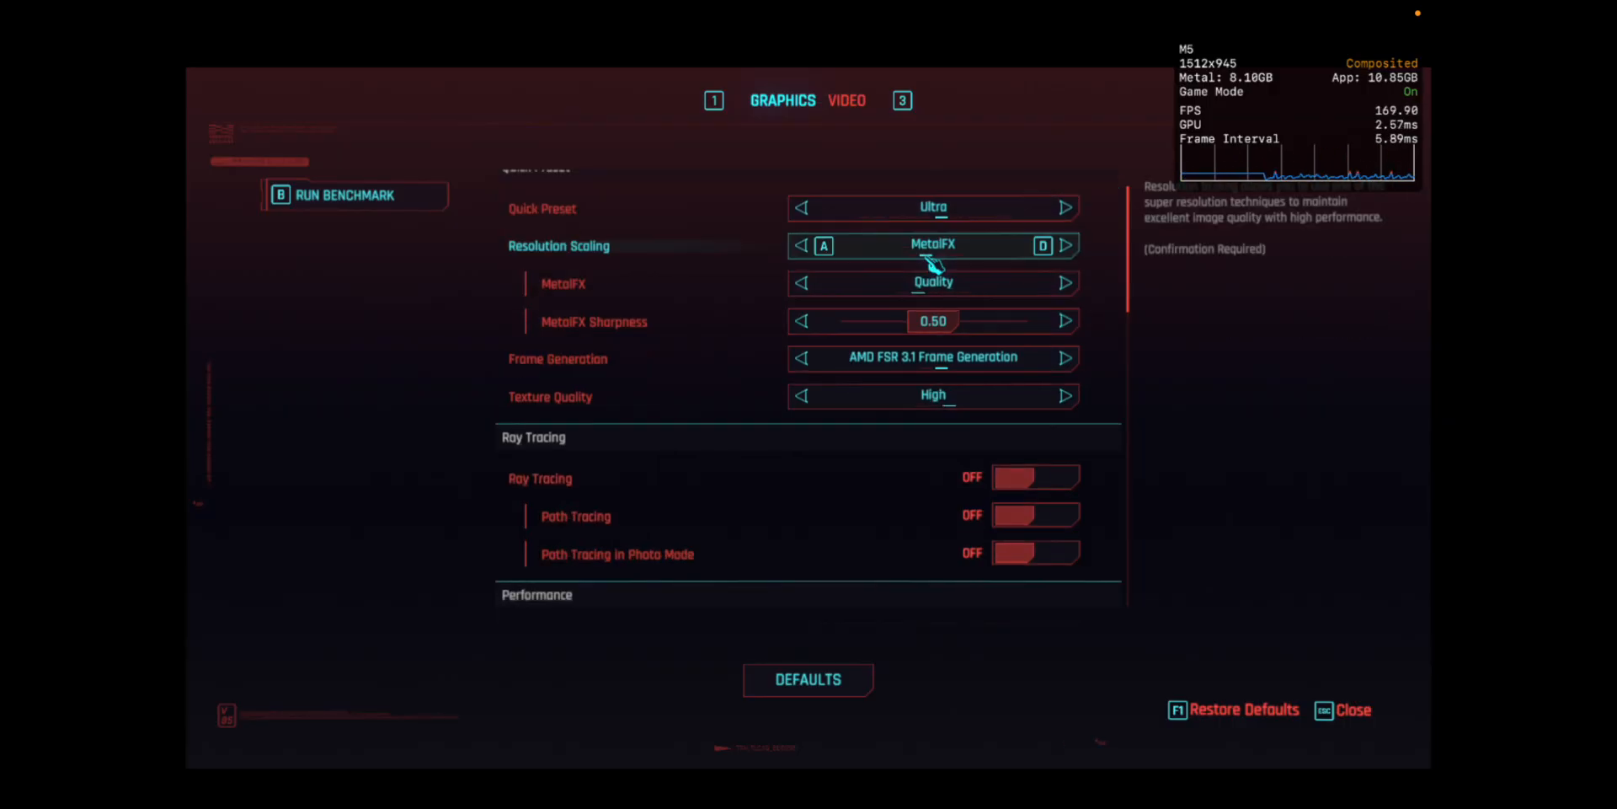
scroll(885, 379, "down", 2)
scroll(936, 465, "up", 2)
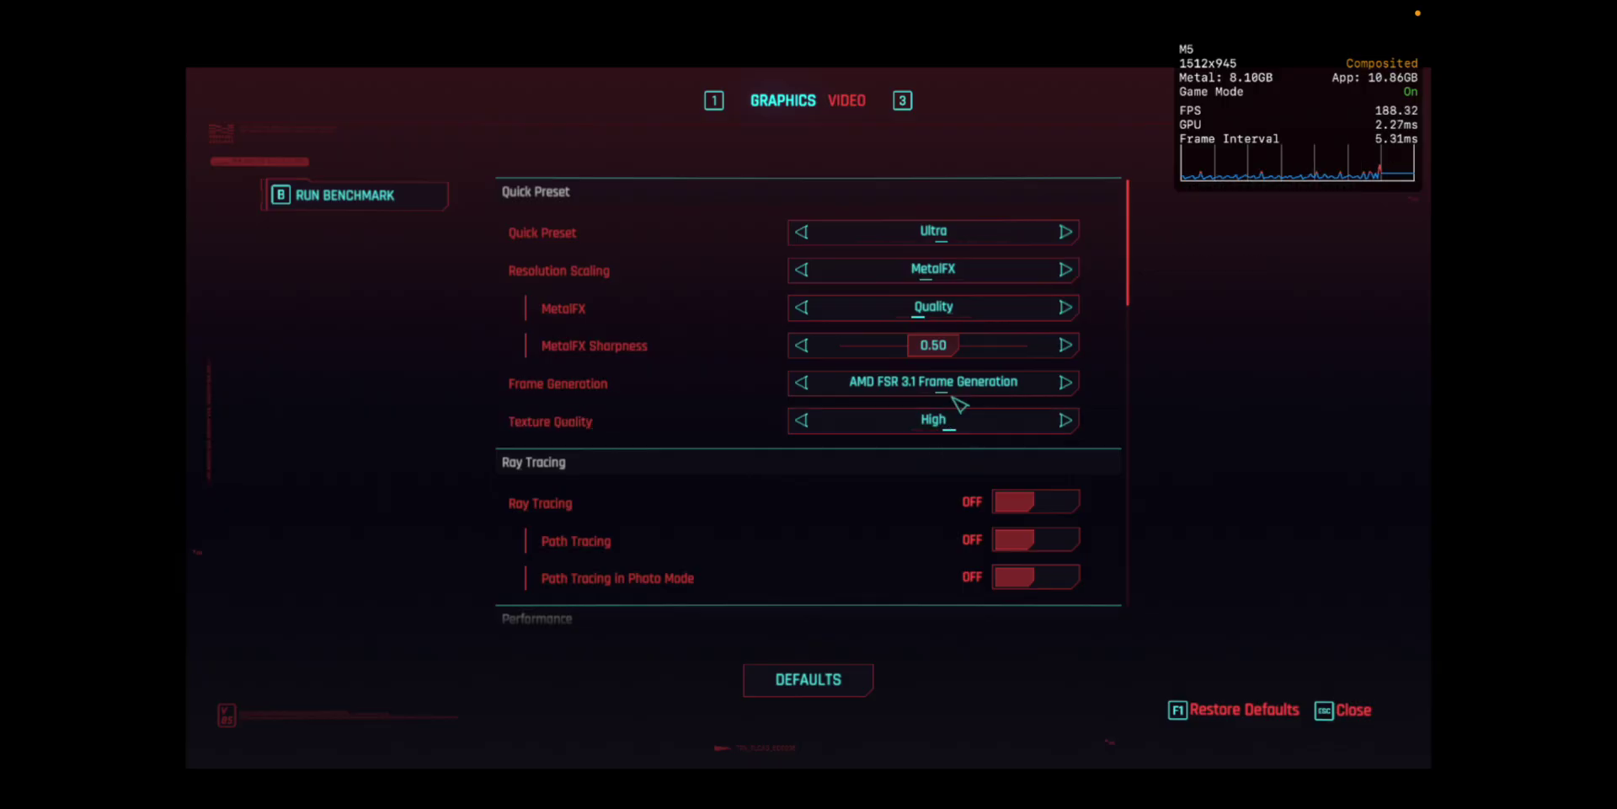
scroll(938, 472, "down", 10)
scroll(938, 471, "down", 5)
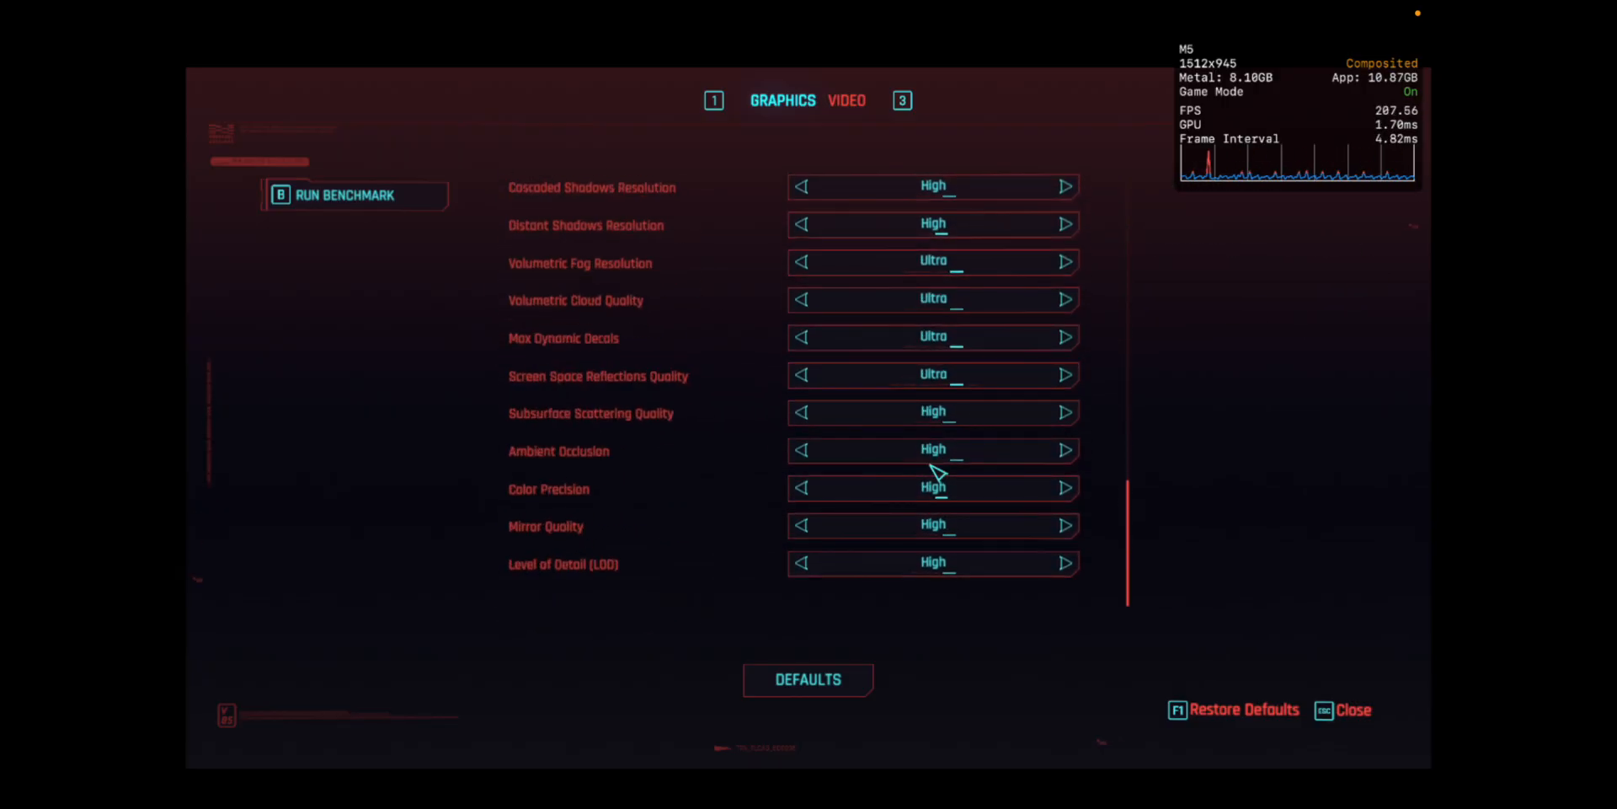
scroll(938, 472, "up", 3)
scroll(937, 470, "up", 8)
scroll(937, 475, "up", 5)
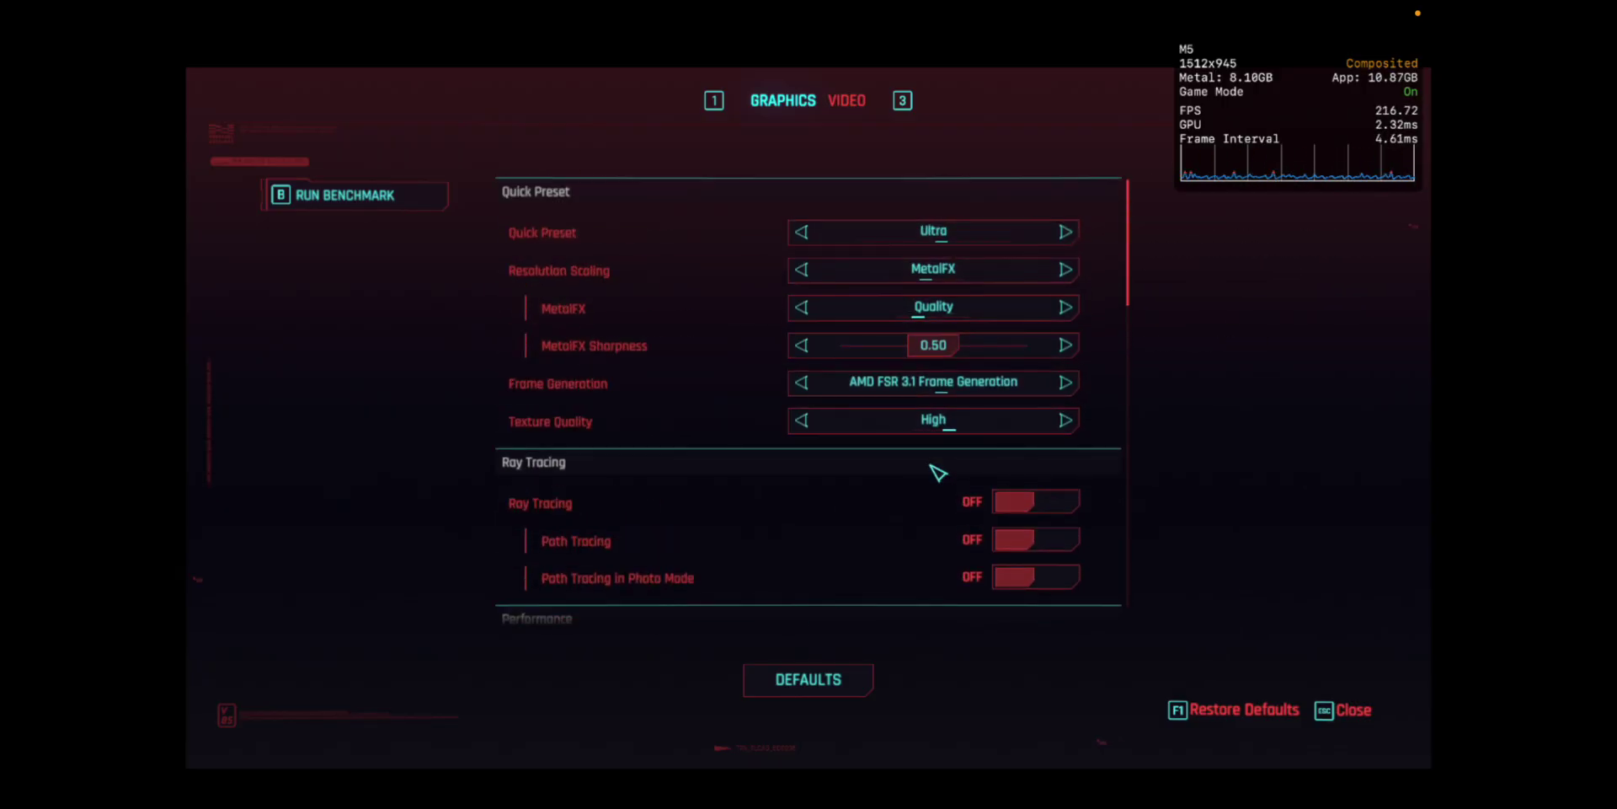
left_click(847, 101)
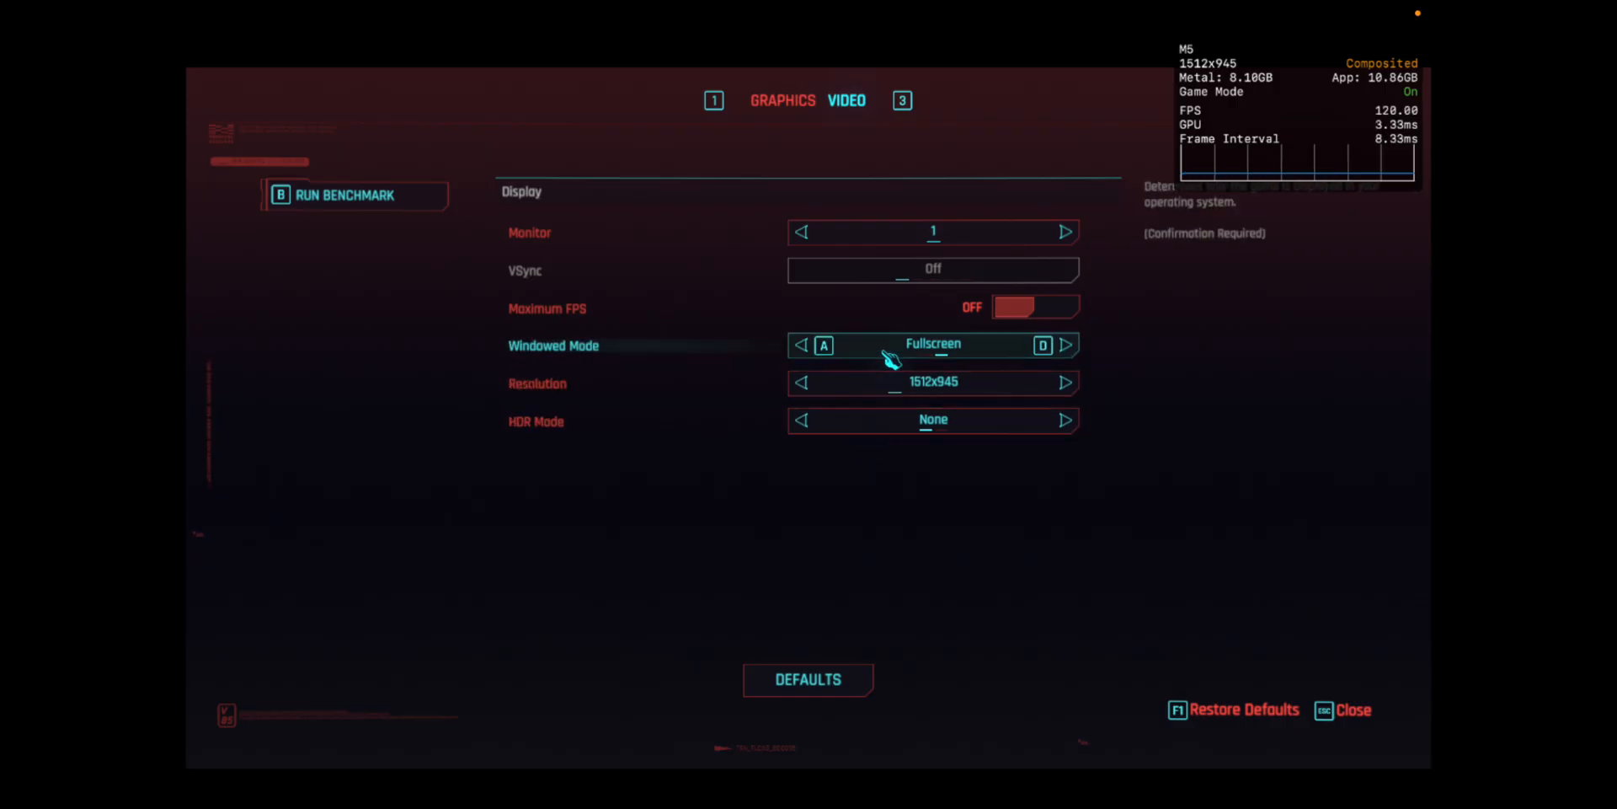
Step: Start and confirm a benchmark run at Ultra without ray tracing, averaging 87.48 FPS
left_click(784, 101)
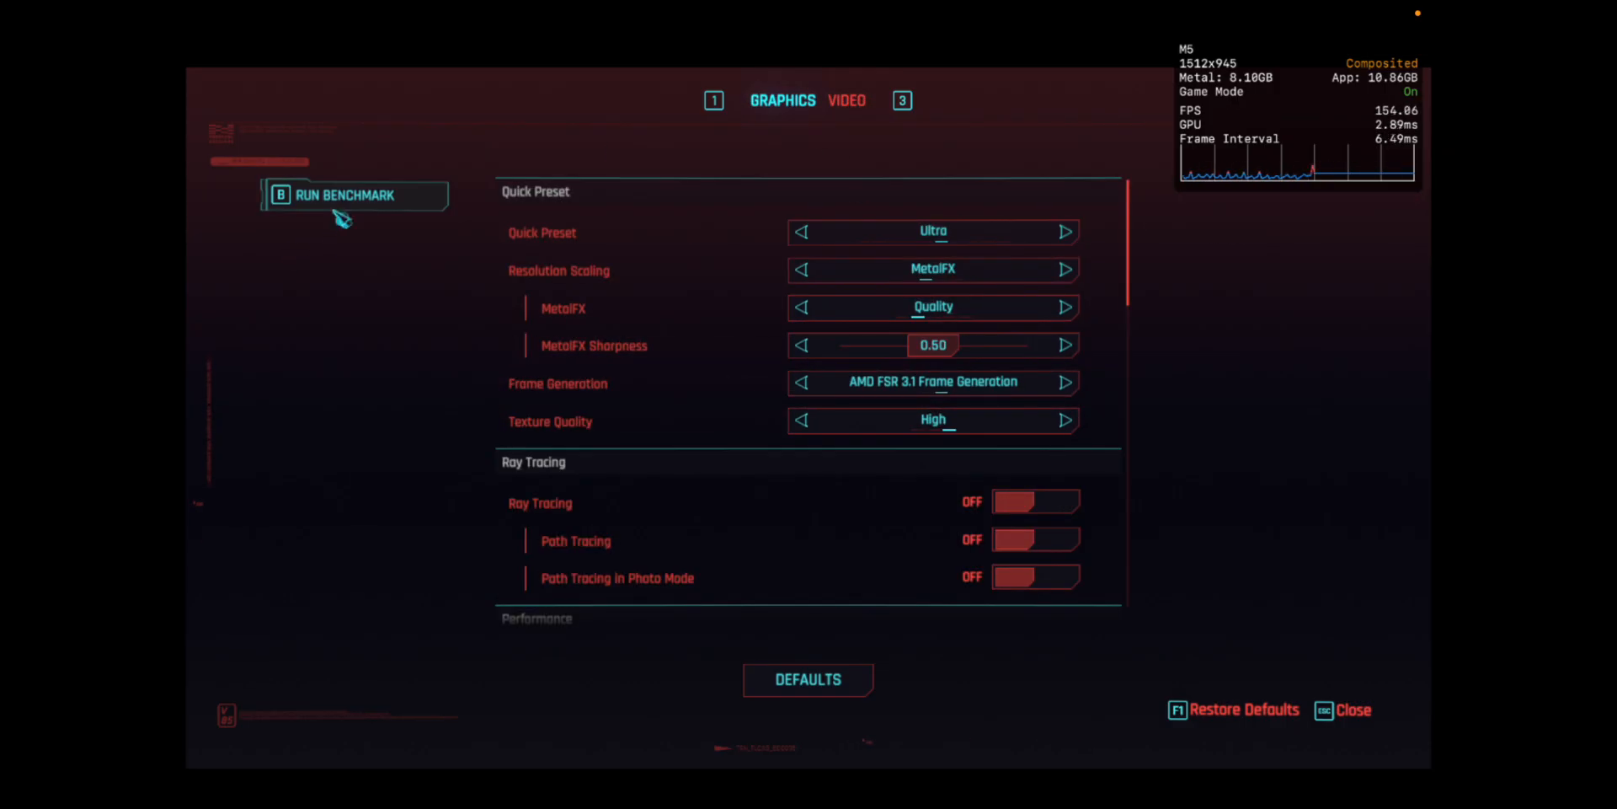
left_click(355, 194)
left_click(850, 390)
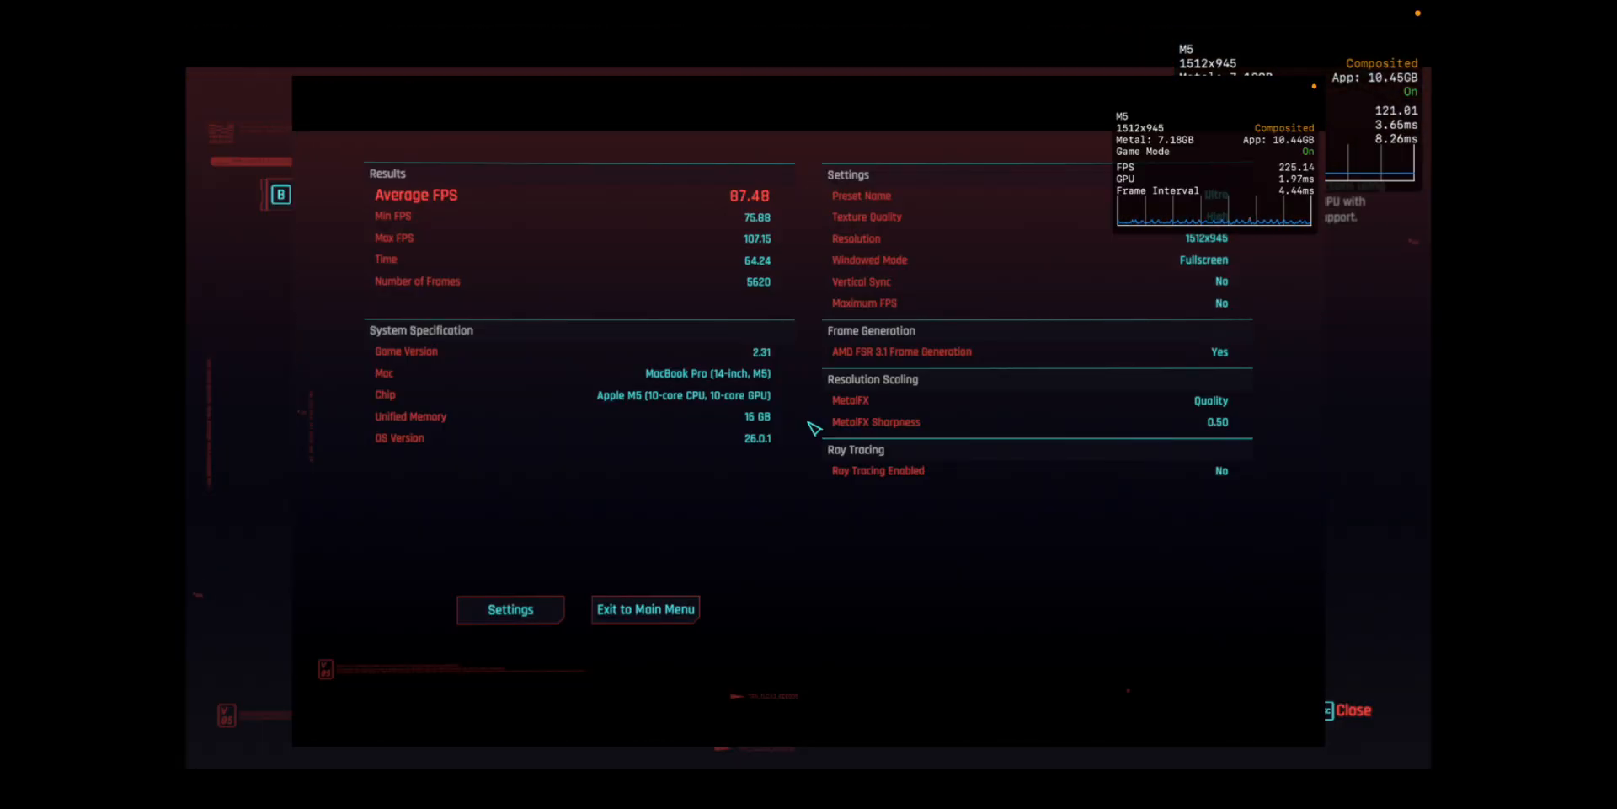
Step: Turn on ray tracing with reflections, sun and local shadows, lighting at Psycho, and request a benchmark
key("Escape")
scroll(1047, 486, "down", 1)
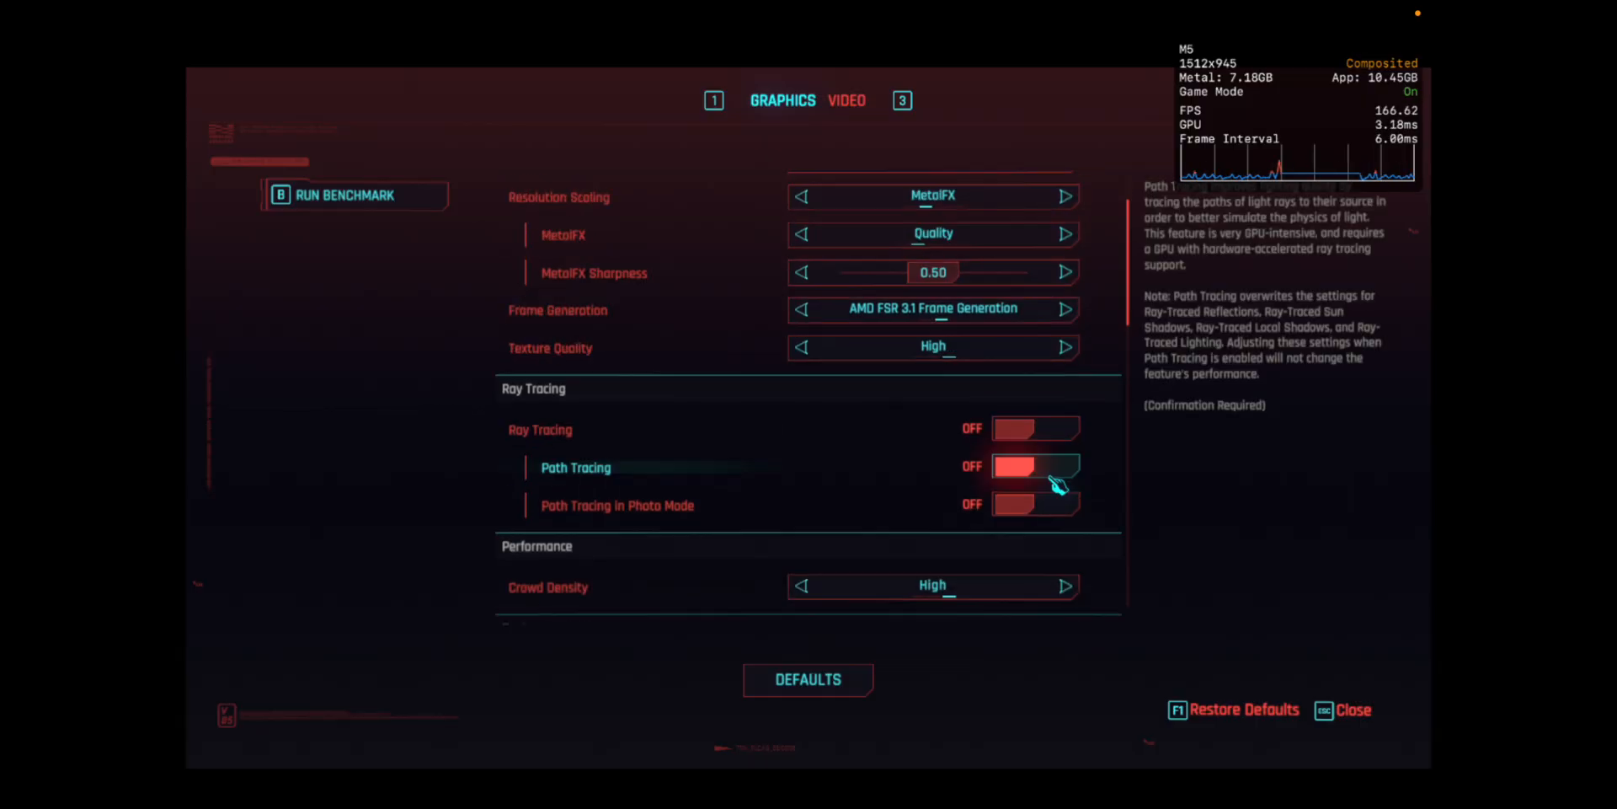
scroll(1047, 487, "down", 2)
left_click(1071, 411)
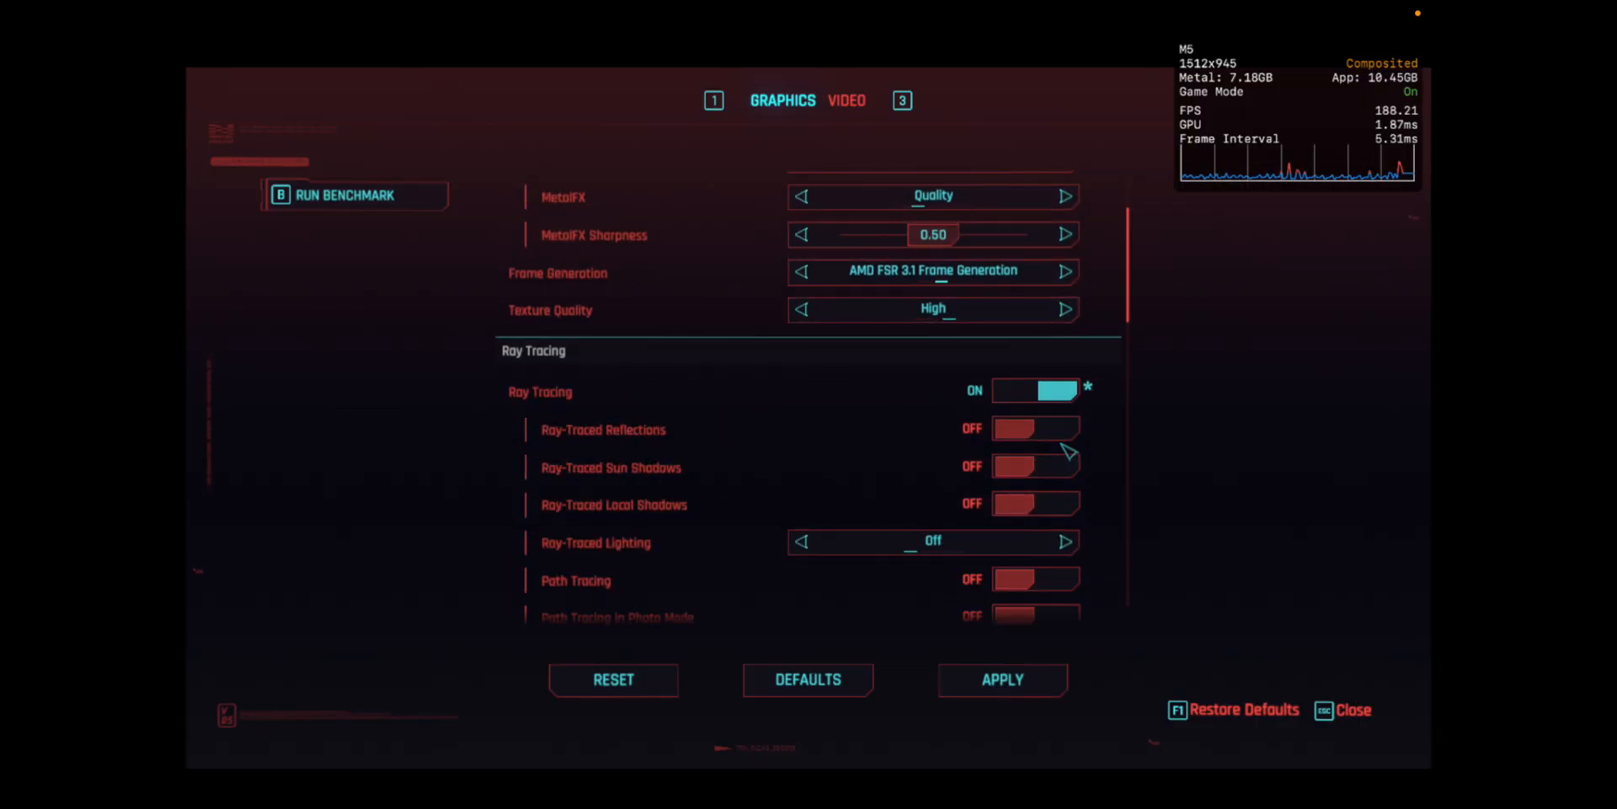
left_click(1070, 430)
left_click(1067, 466)
left_click(1068, 505)
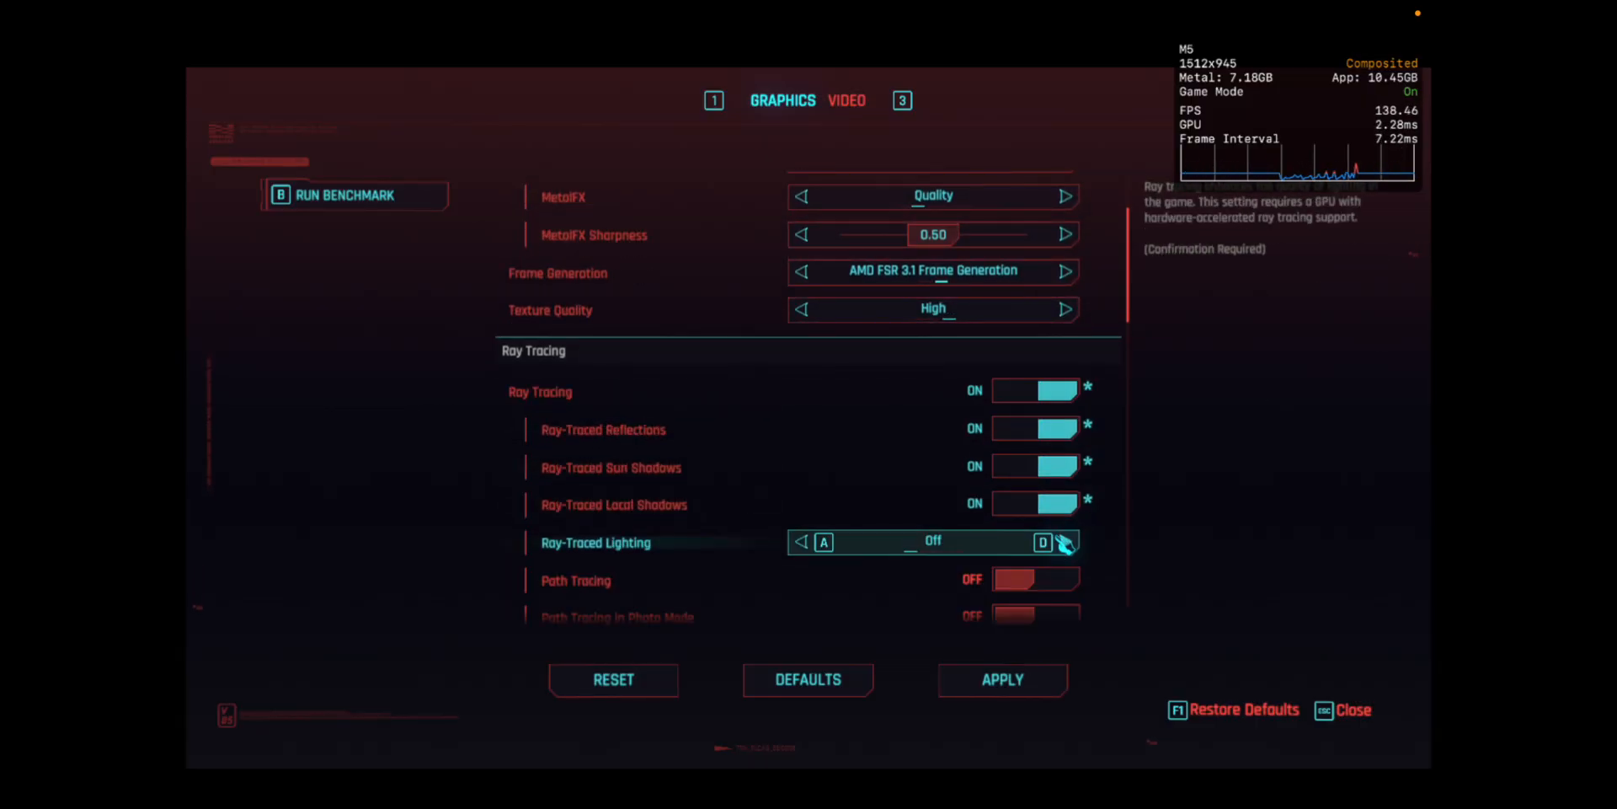
scroll(1063, 545, "down", 1)
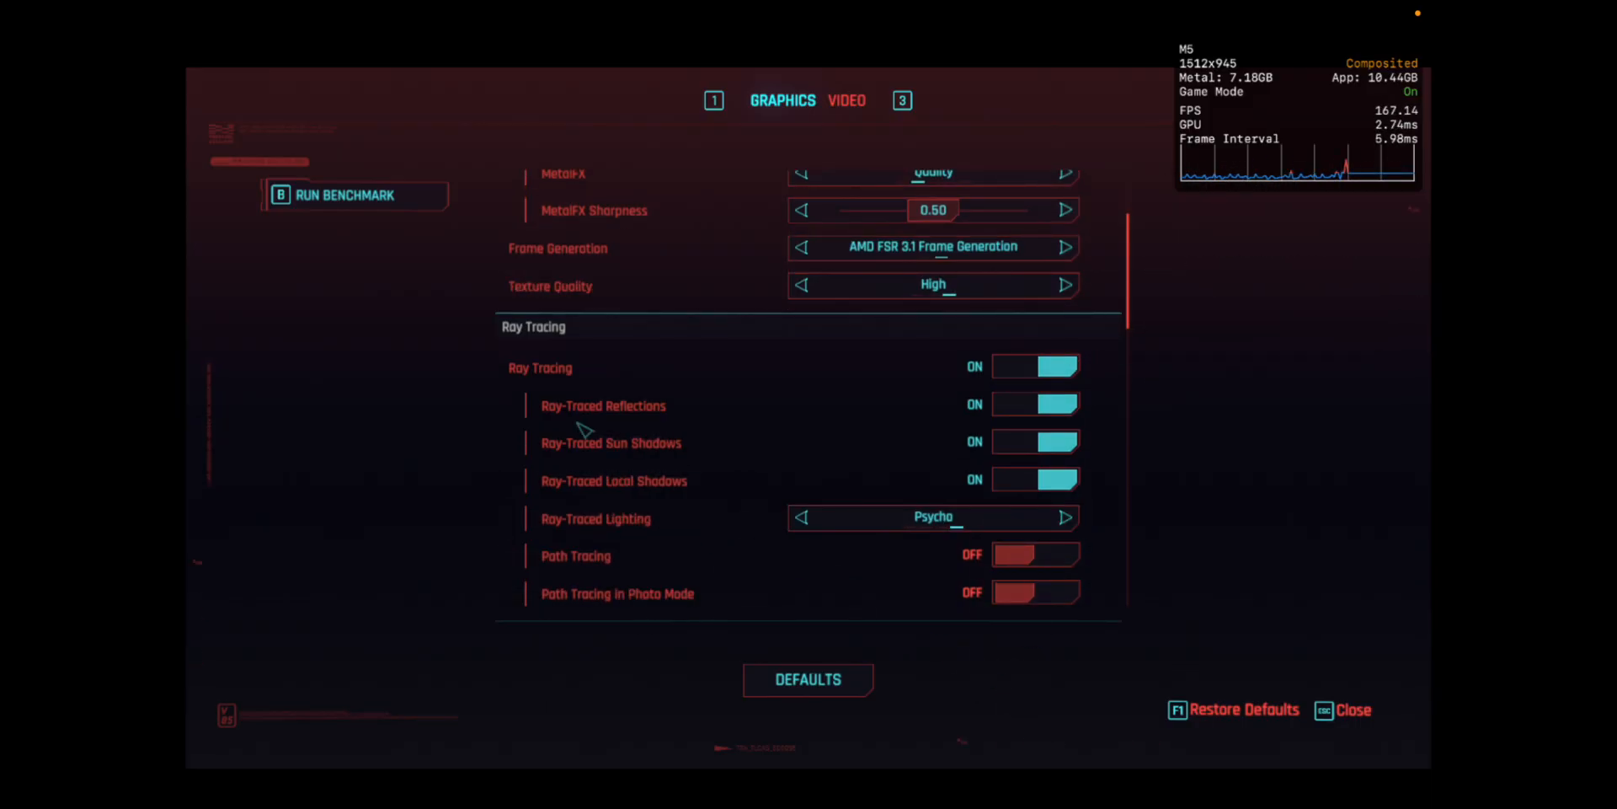
left_click(376, 211)
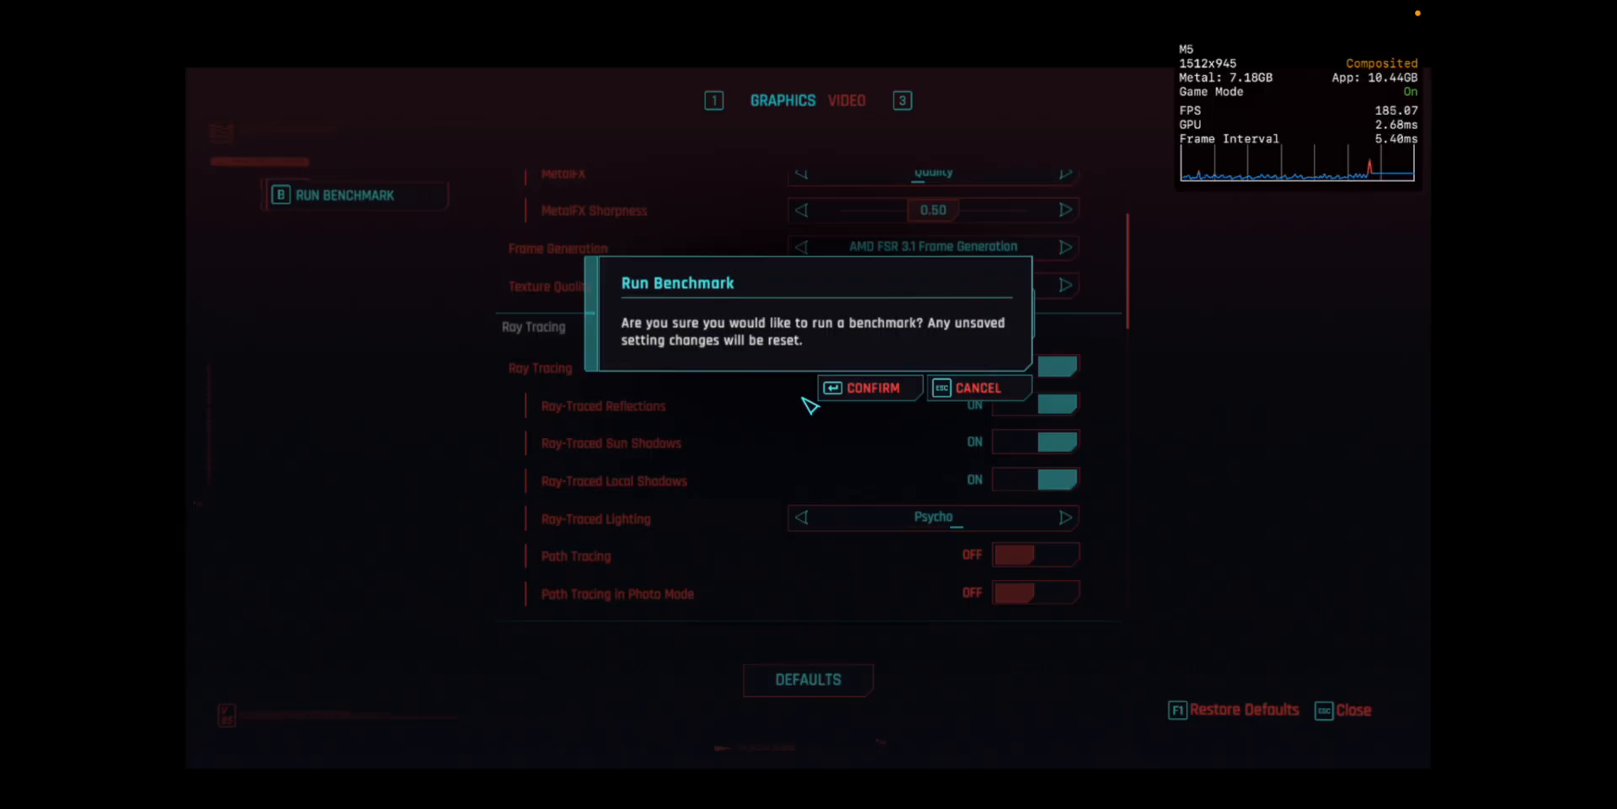
Step: Confirm the Psycho ray-traced benchmark run, which averages 46.67 FPS
left_click(863, 388)
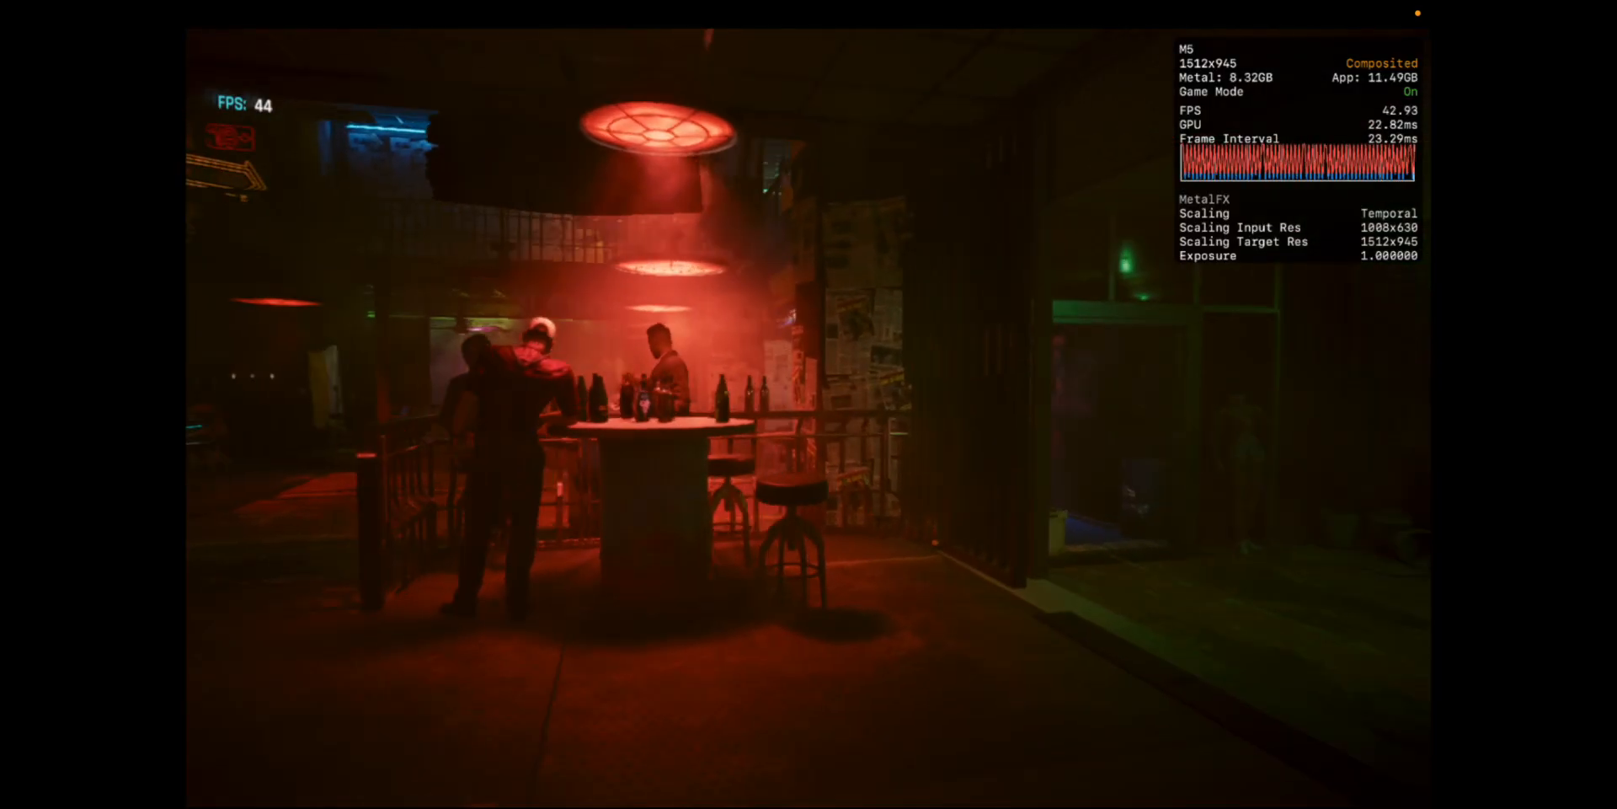